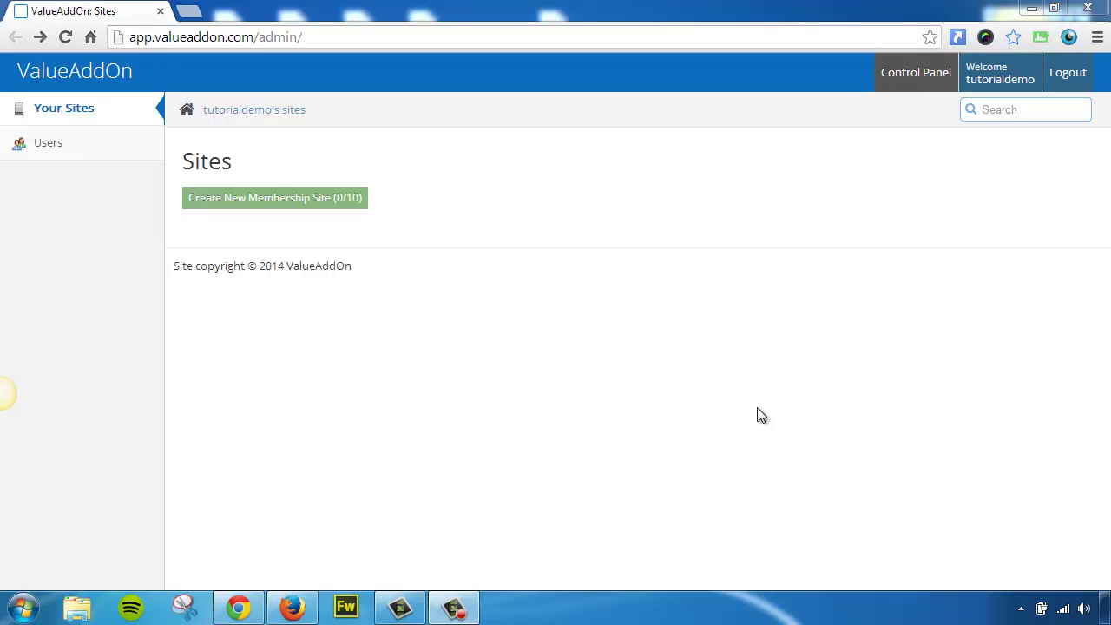
# Step: Start a new membership site via 'Create New Membership Site (0/10)' on the Sites page
pyautogui.click(287, 203)
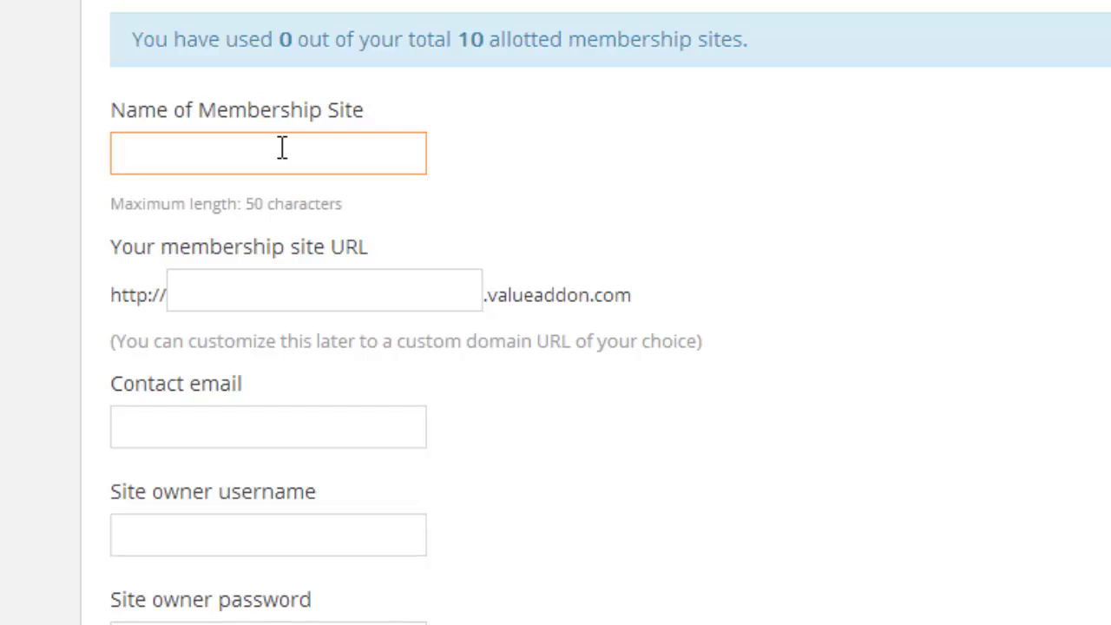
# Step: Enter 'The Online Art School' as the membership site name
pyautogui.write('The O')
pyautogui.write('nline Art S')
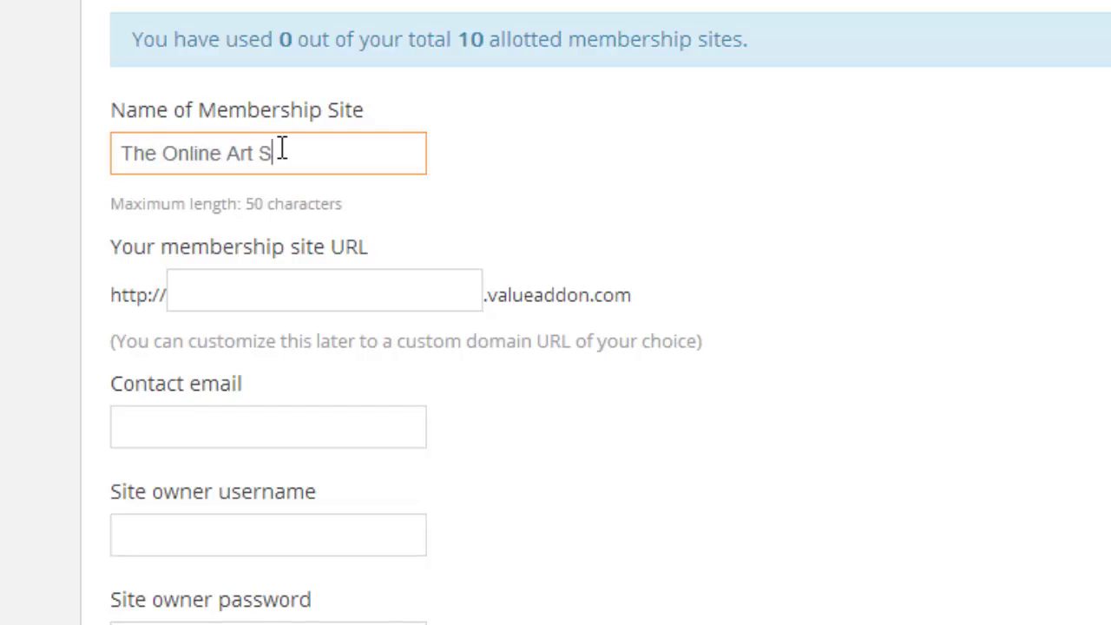
pyautogui.write('chool')
pyautogui.click(262, 281)
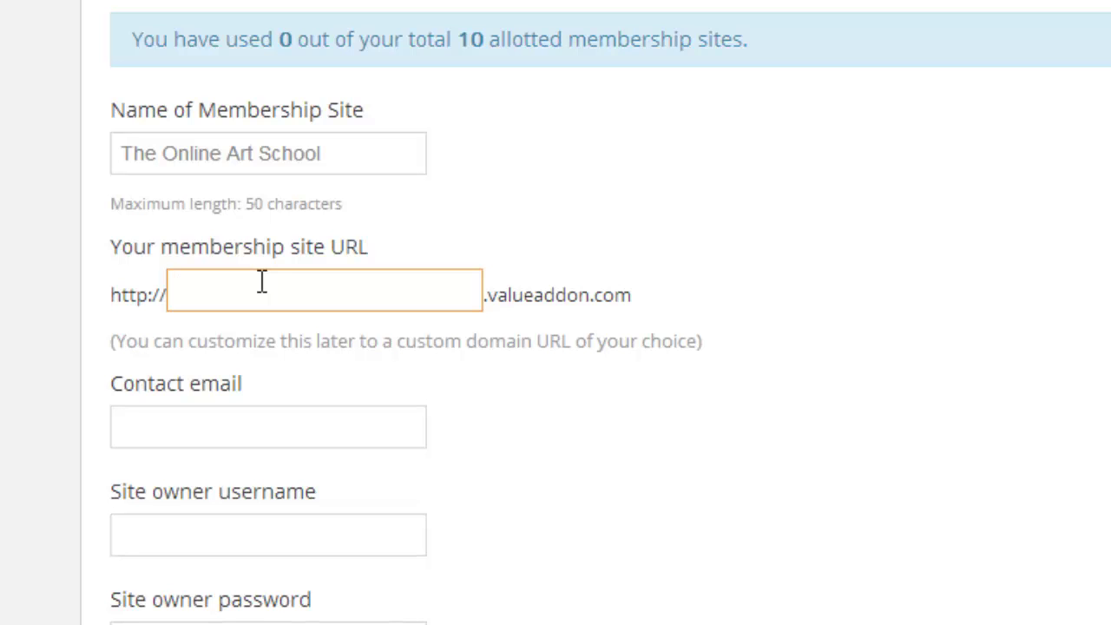
# Step: Enter 'onlineartschool' as the site URL, giving onlineartschool.valueaddon.com
pyautogui.write('onlineart')
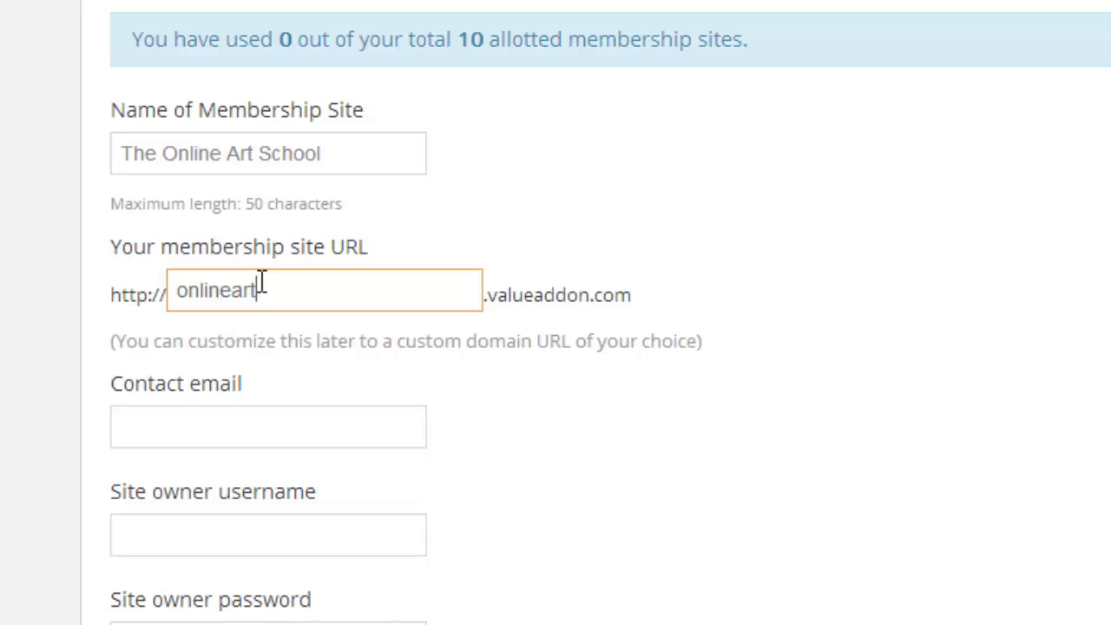
pyautogui.write('school')
pyautogui.scroll(-2, 556, 312)
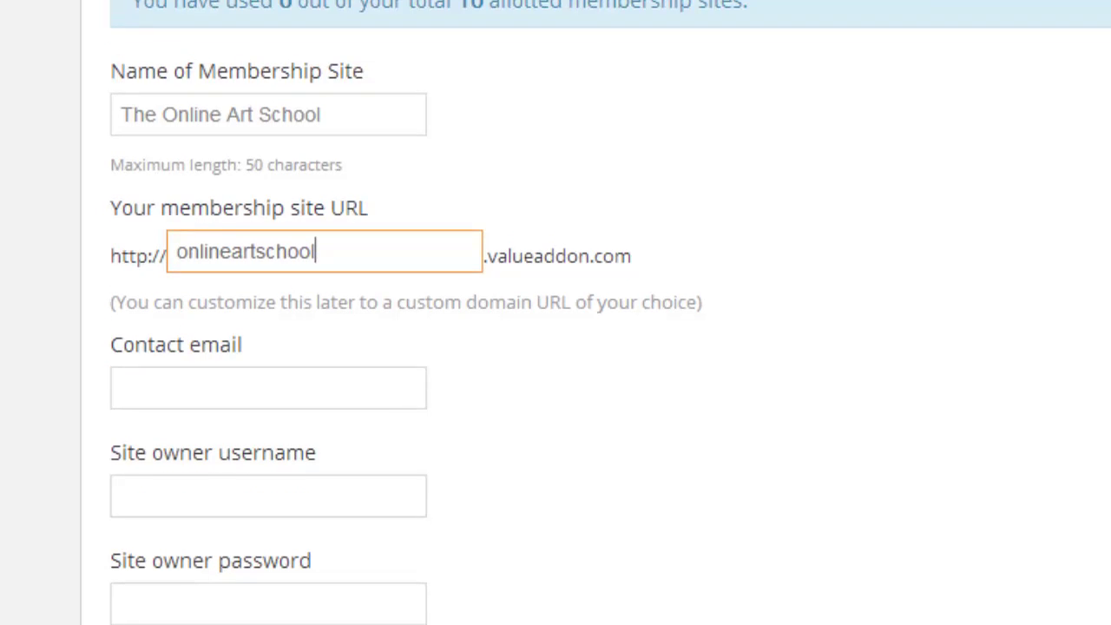
pyautogui.scroll(-3, 555, 313)
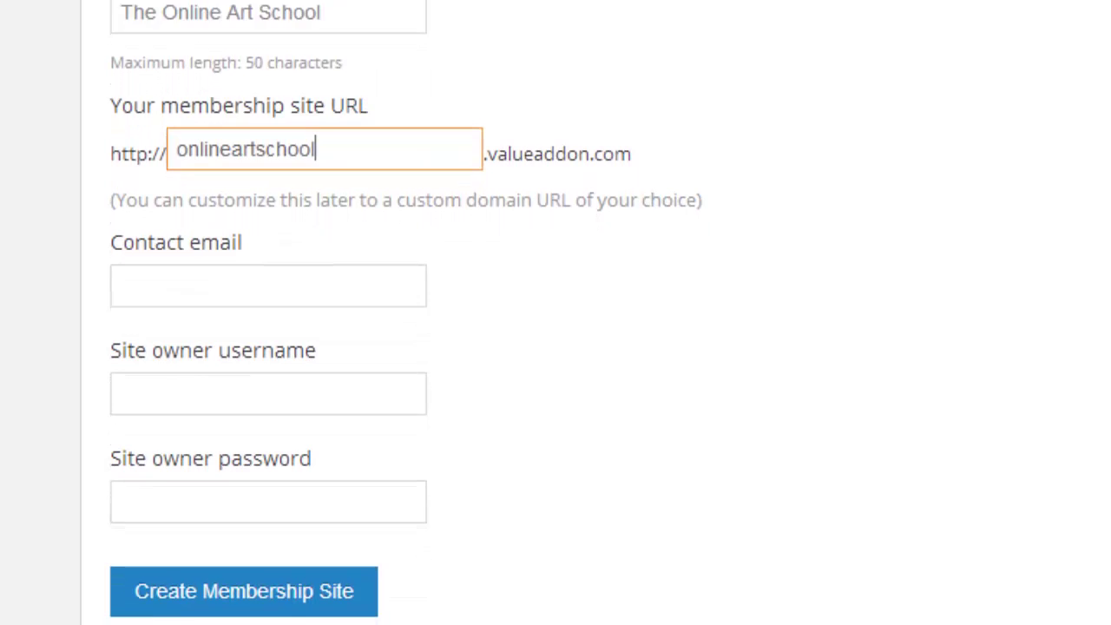
pyautogui.scroll(-1, 556, 313)
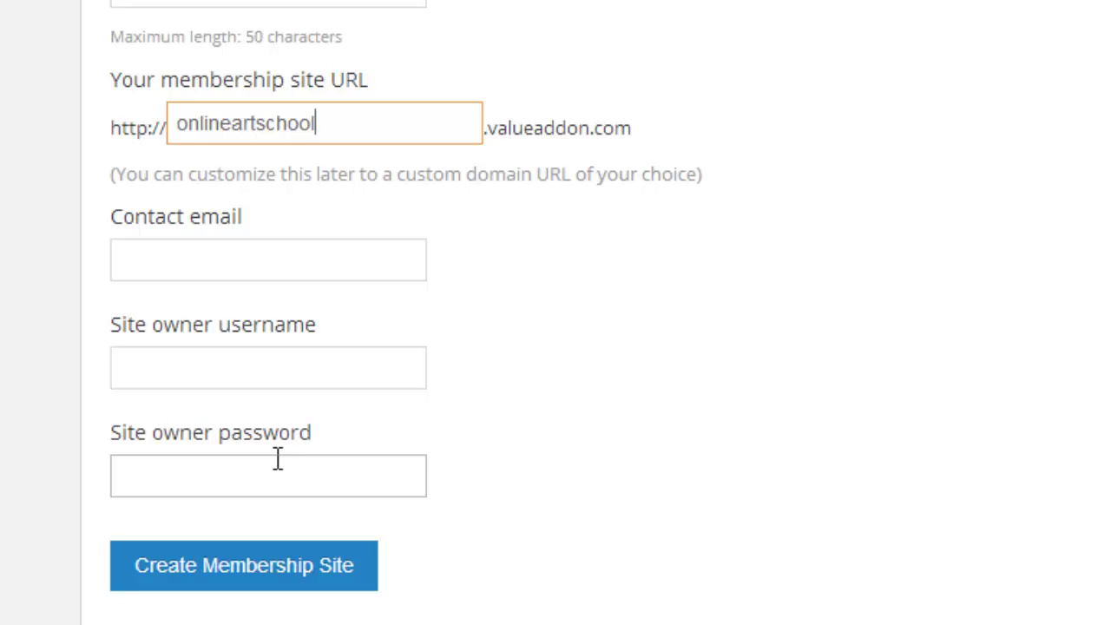
pyautogui.click(228, 273)
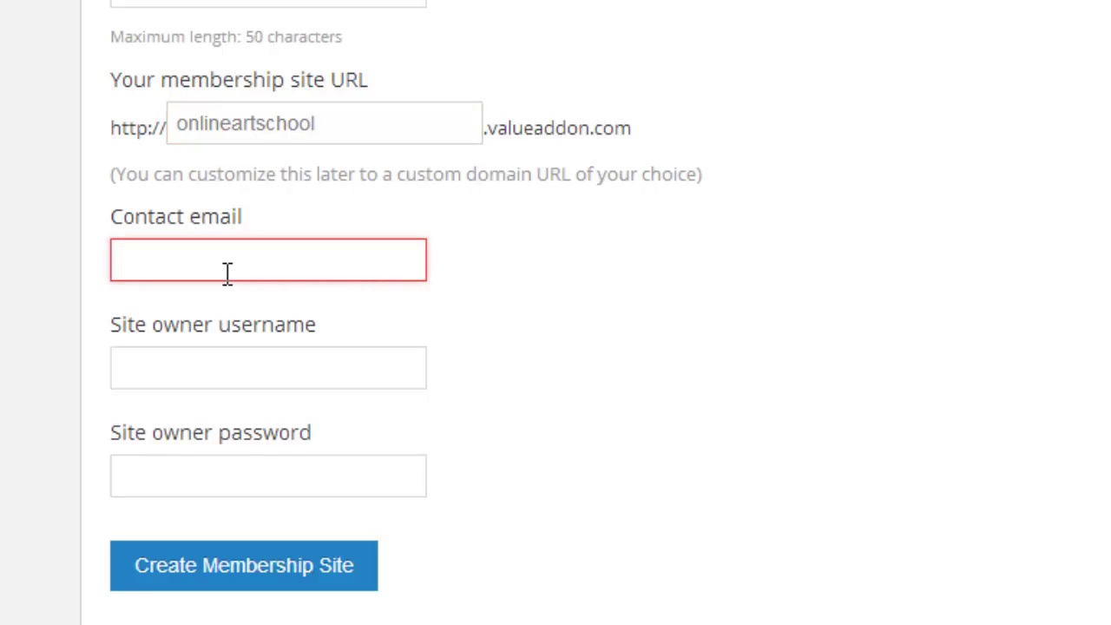
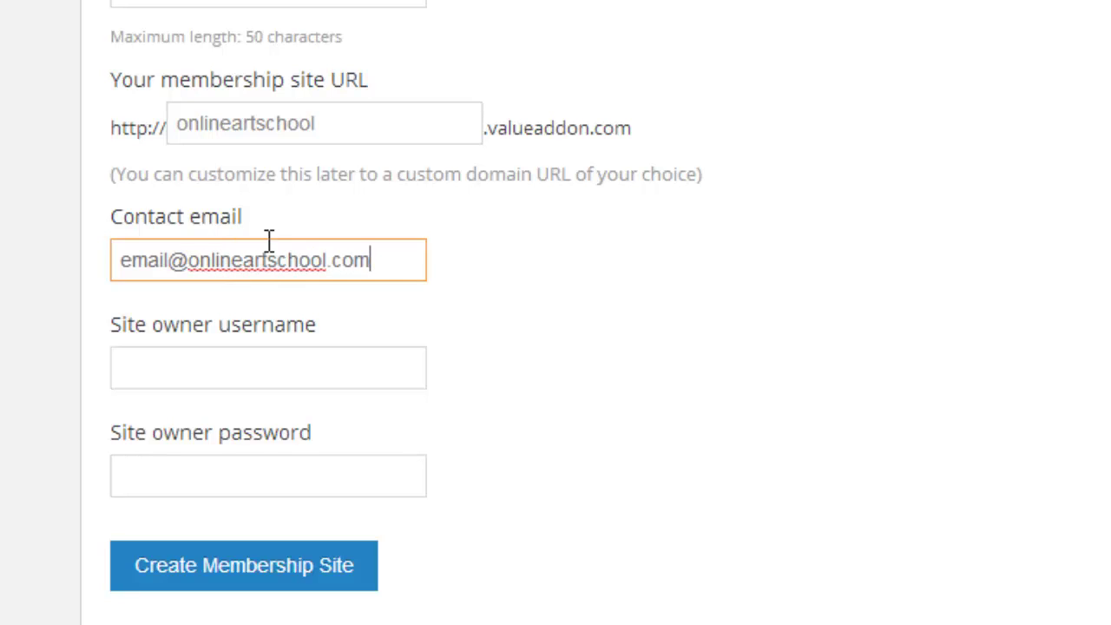
pyautogui.click(252, 364)
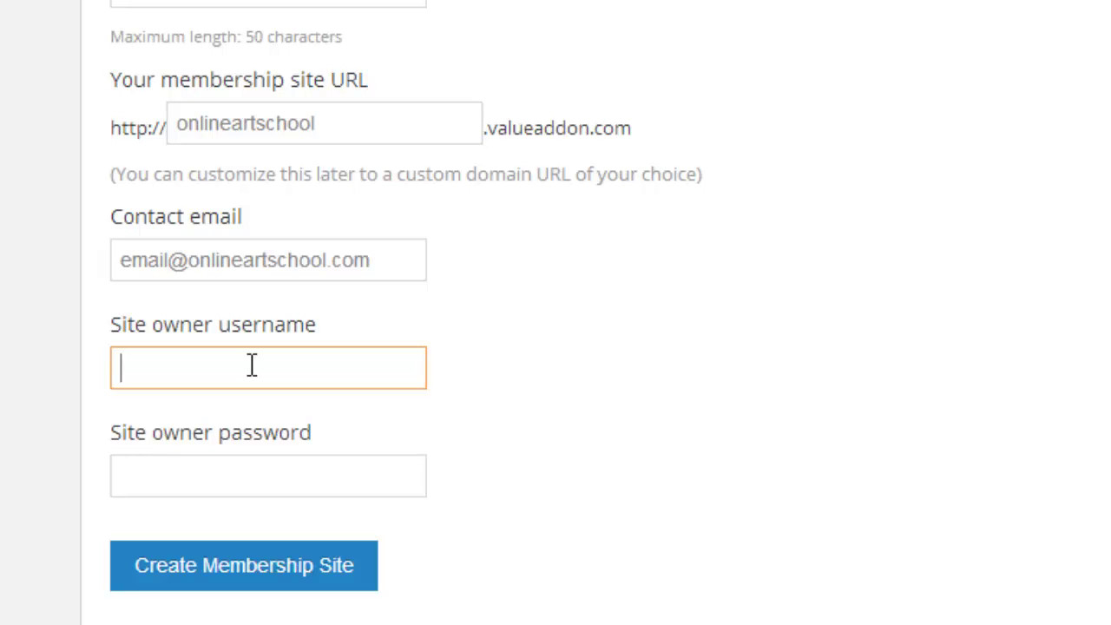
pyautogui.write('admin')
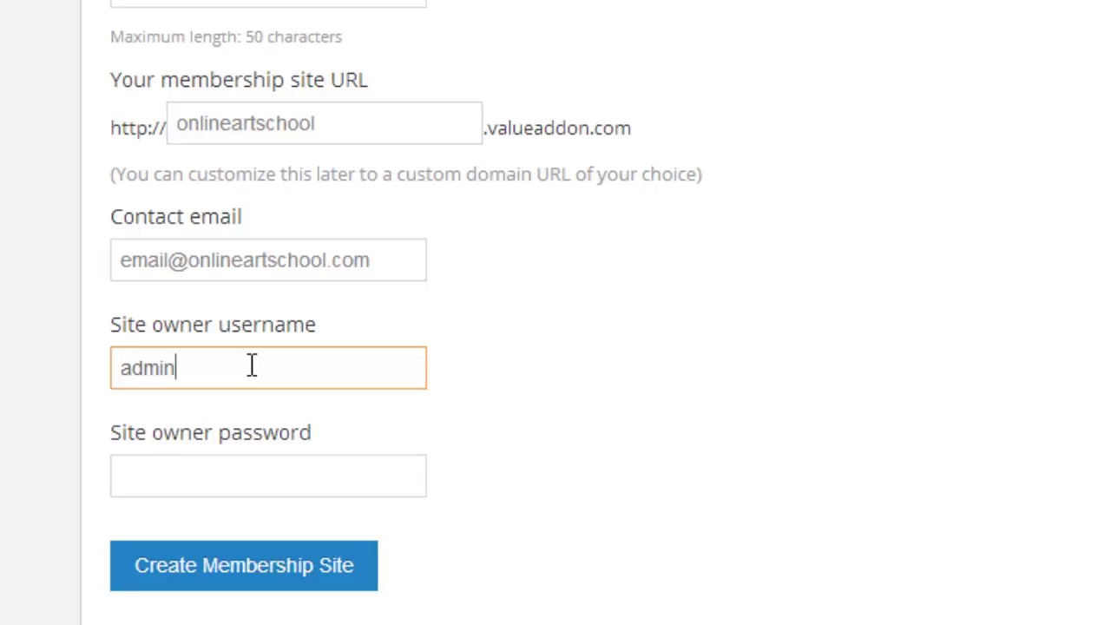
pyautogui.press('Tab')
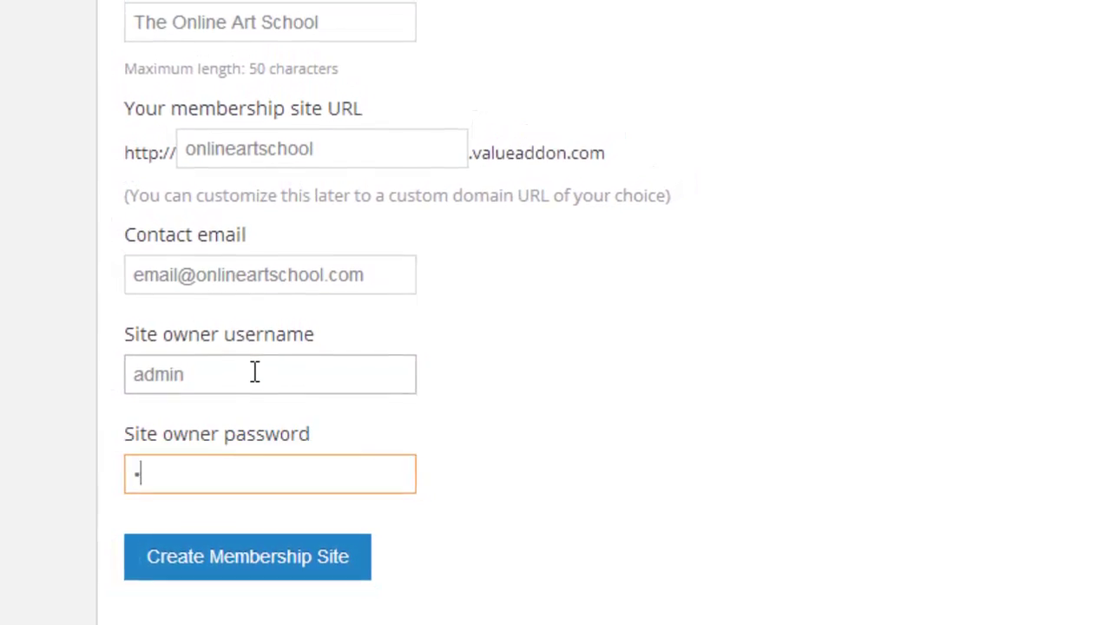
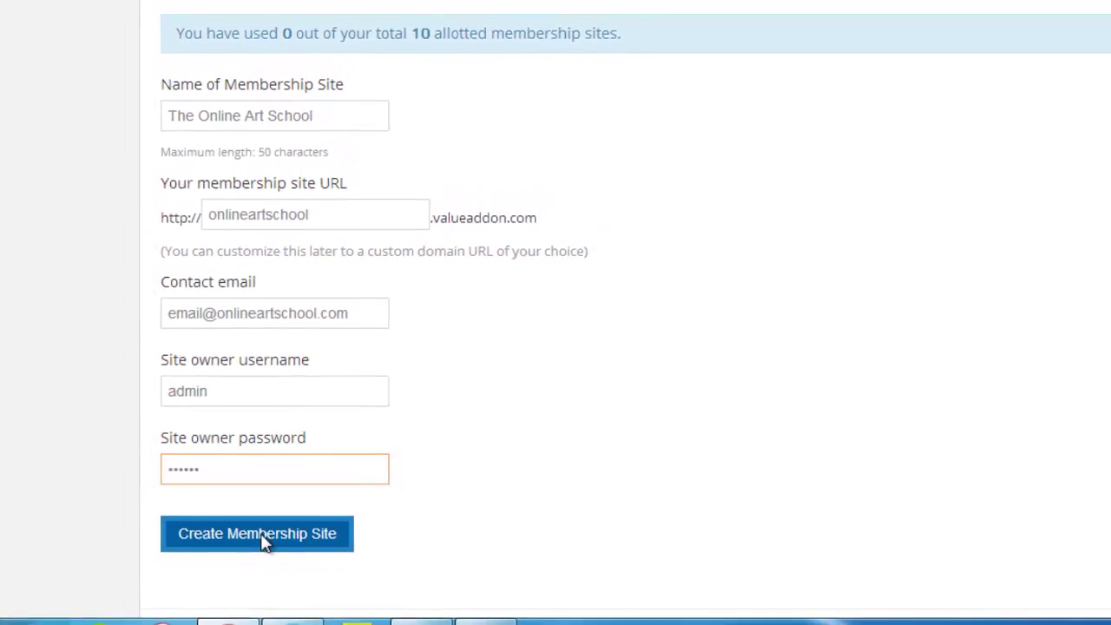
# Step: Submit the form with 'Create Membership Site' to create The Online Art School
pyautogui.click(263, 545)
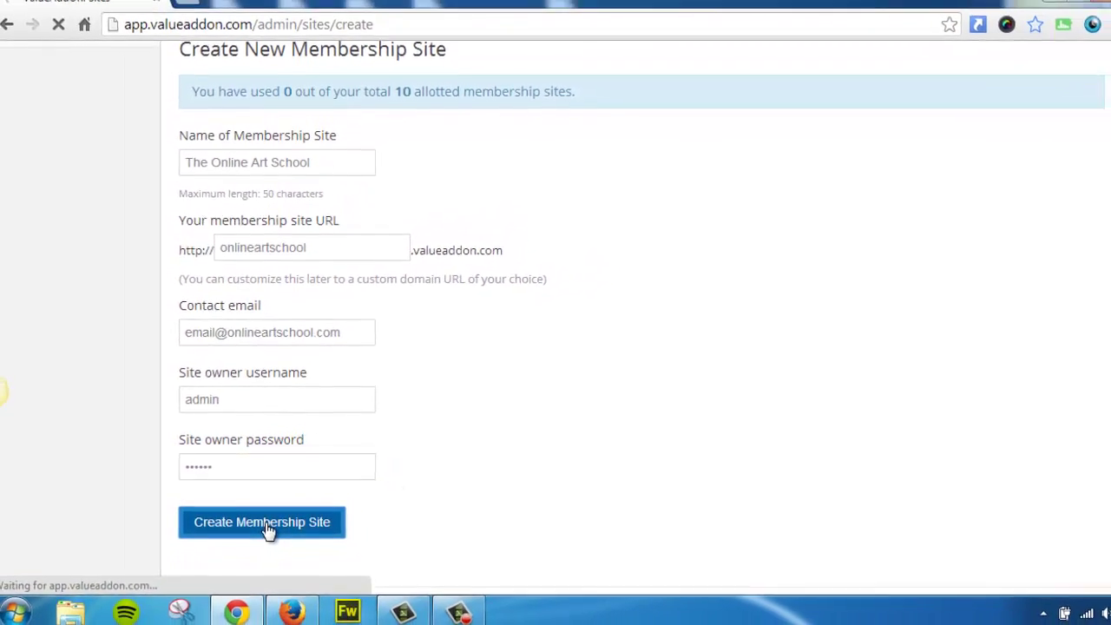